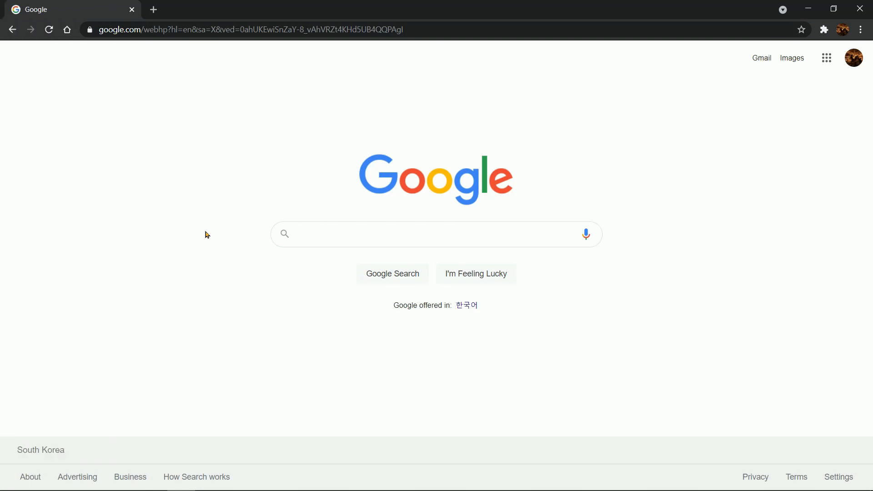
Step: Search Google for "ansys student" and open the Ansys Academic page from the results
{"action": "left_click", "coordinate": [320, 237]}
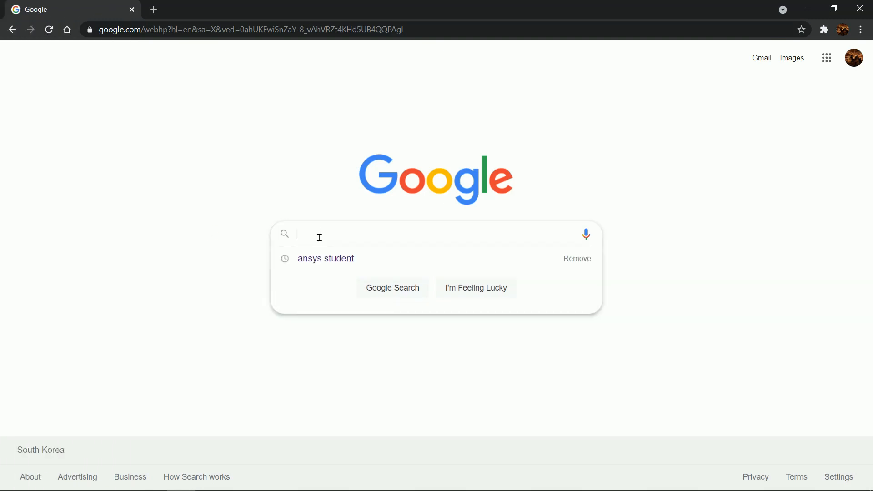
{"action": "type", "text": "ansys"}
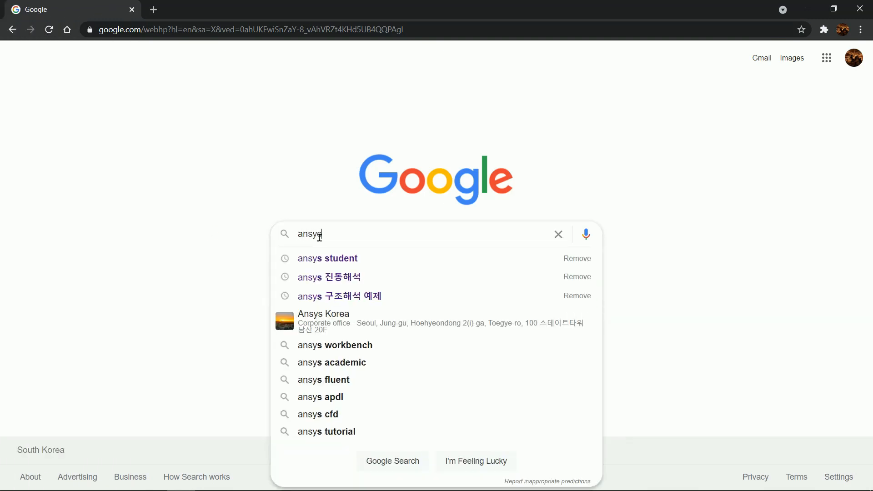
{"action": "type", "text": " student"}
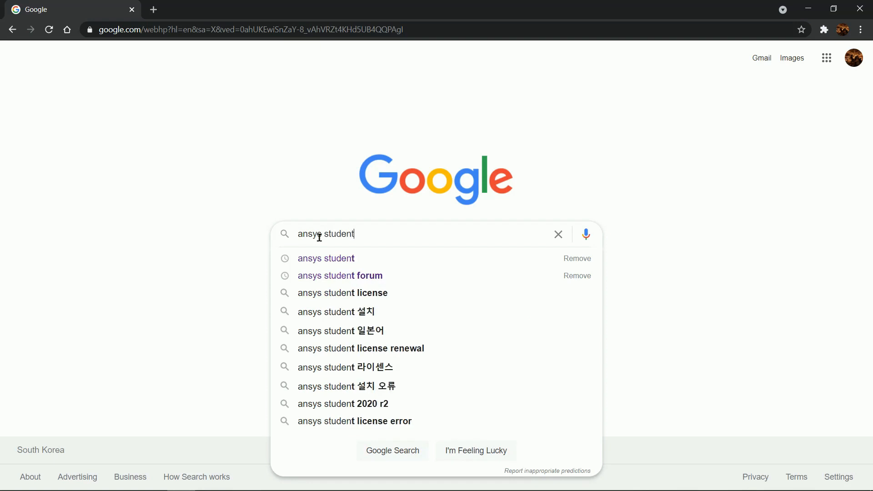
{"action": "key", "text": "Return"}
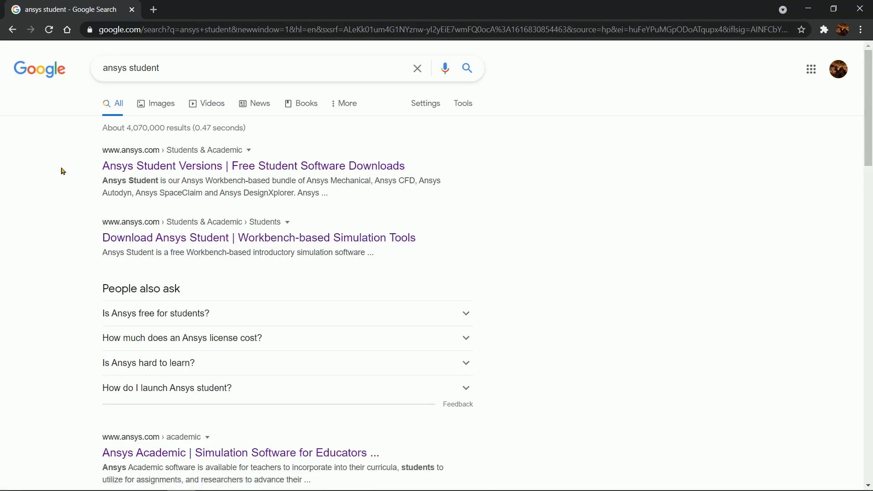
{"action": "scroll", "coordinate": [54, 182], "scroll_direction": "down", "scroll_amount": 4}
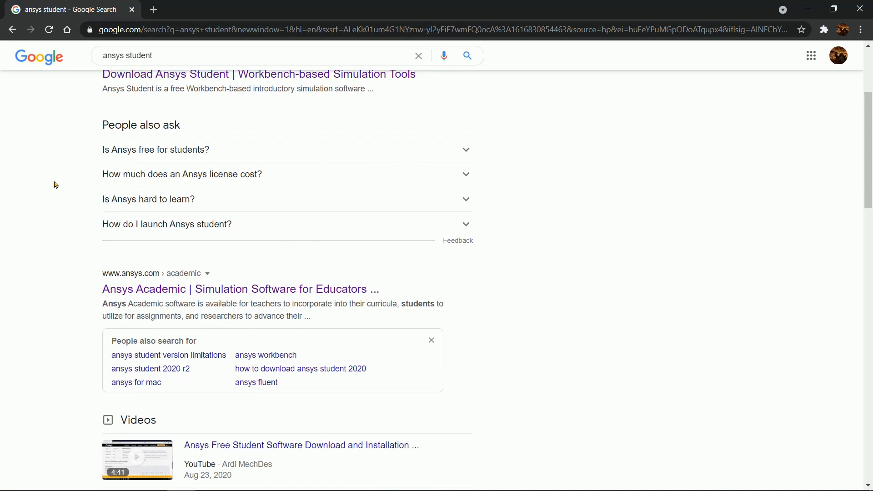
{"action": "left_click", "coordinate": [172, 290]}
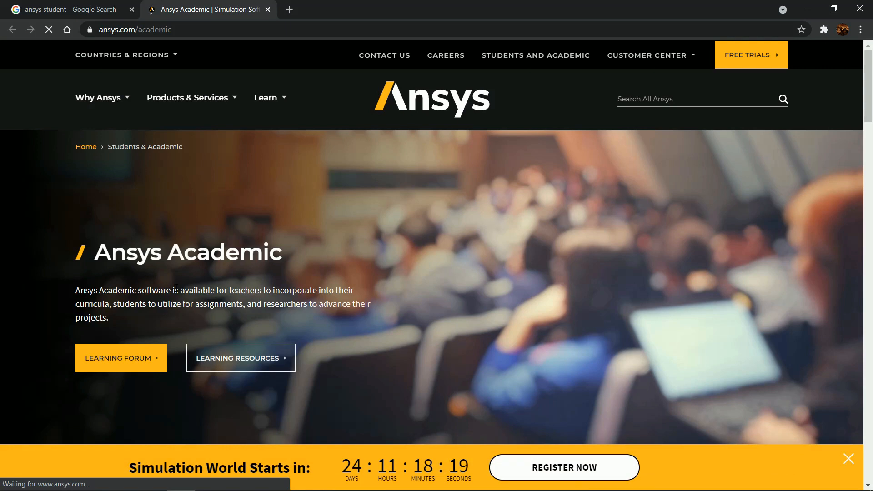
Step: Go to the free student software downloads and open the Ansys Student product page
{"action": "scroll", "coordinate": [372, 243], "scroll_direction": "down", "scroll_amount": 5}
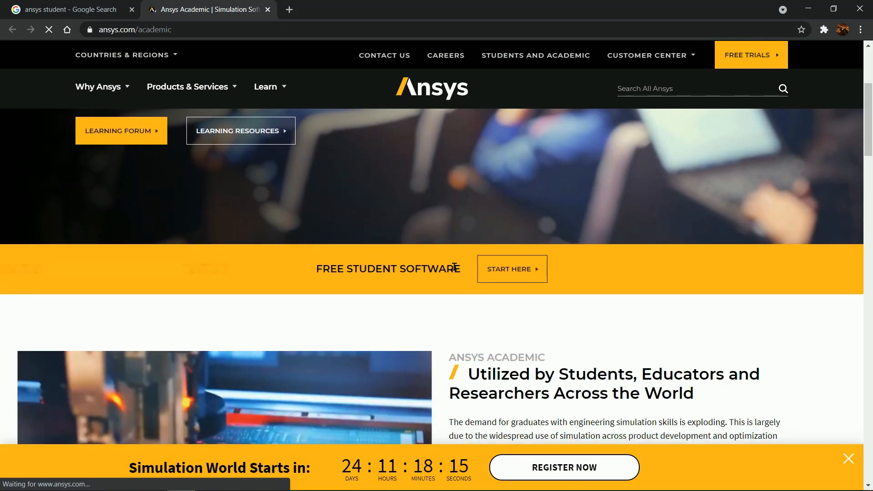
{"action": "left_click", "coordinate": [493, 273]}
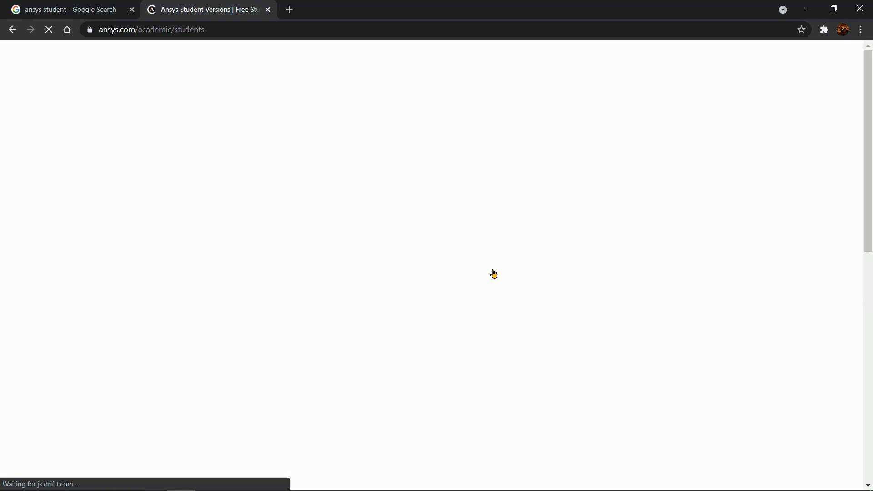
{"action": "scroll", "coordinate": [493, 273], "scroll_direction": "down", "scroll_amount": 6}
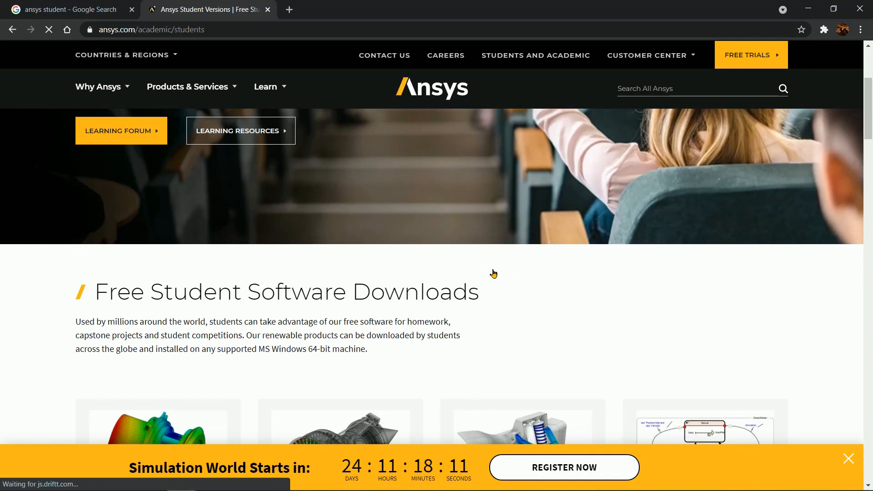
{"action": "scroll", "coordinate": [493, 272], "scroll_direction": "down", "scroll_amount": 2}
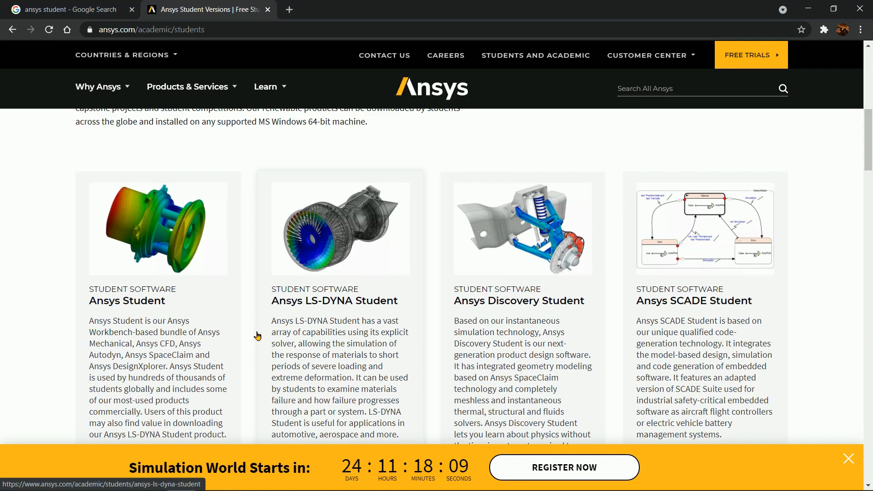
{"action": "left_click", "coordinate": [161, 324]}
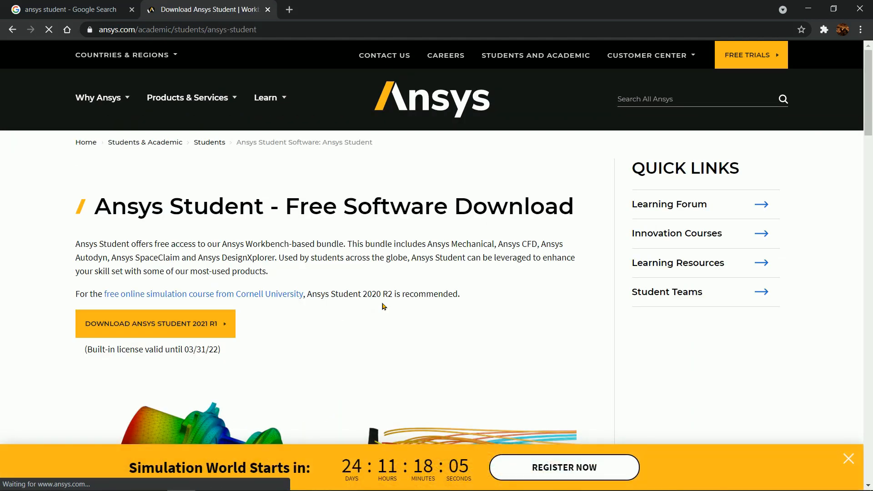
Step: Check the System and Browser Requirements and start downloading Ansys Student 2021 R1
{"action": "scroll", "coordinate": [382, 306], "scroll_direction": "down", "scroll_amount": 10}
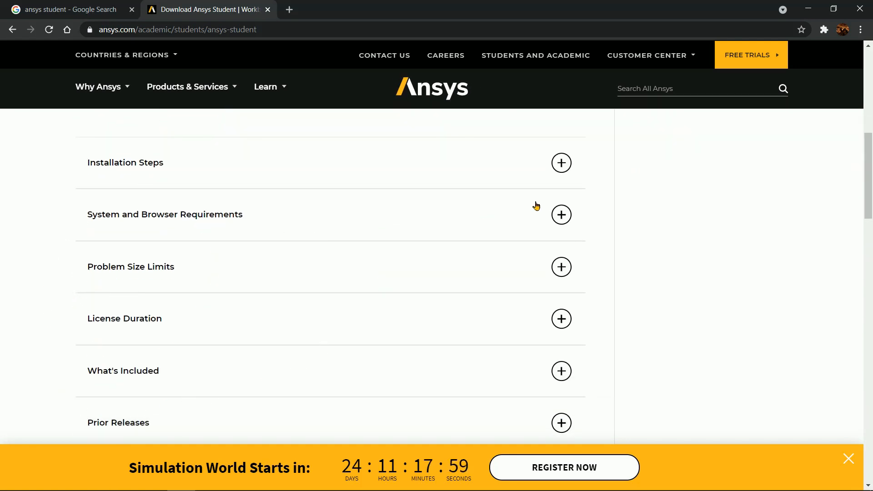
{"action": "left_click", "coordinate": [561, 214]}
{"action": "scroll", "coordinate": [473, 231], "scroll_direction": "down", "scroll_amount": 1}
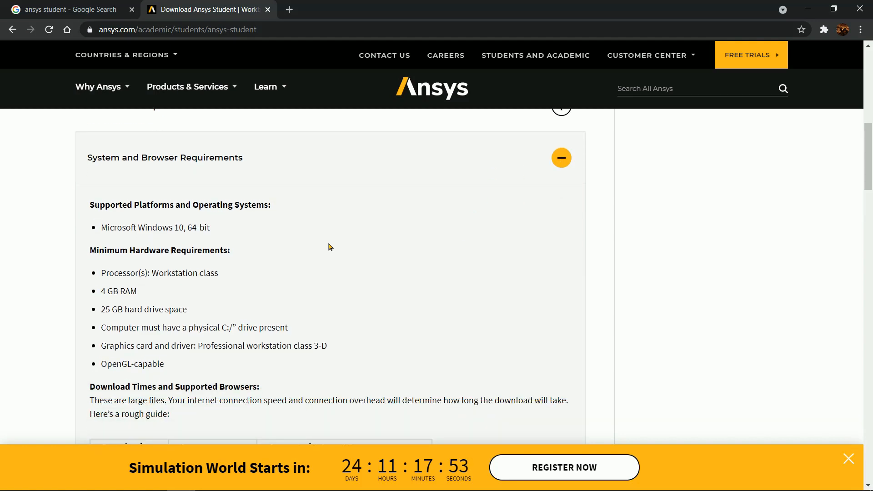
{"action": "scroll", "coordinate": [329, 247], "scroll_direction": "up", "scroll_amount": 10}
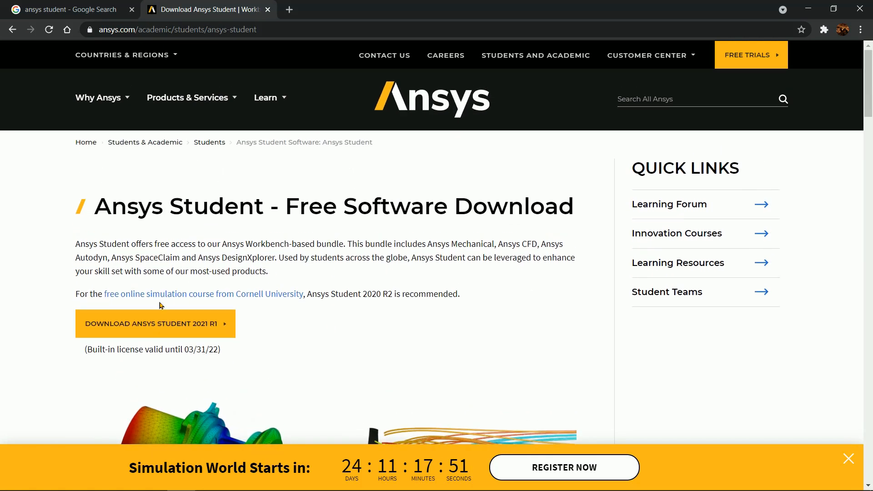
{"action": "left_click", "coordinate": [145, 325]}
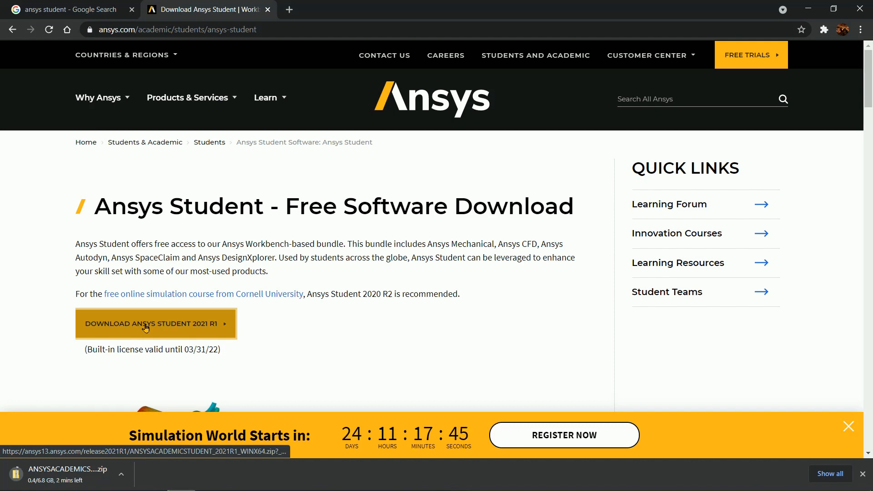
Step: Examine the remaining system requirements and the Problem Size Limits for structural physics
{"action": "scroll", "coordinate": [288, 253], "scroll_direction": "down", "scroll_amount": 7}
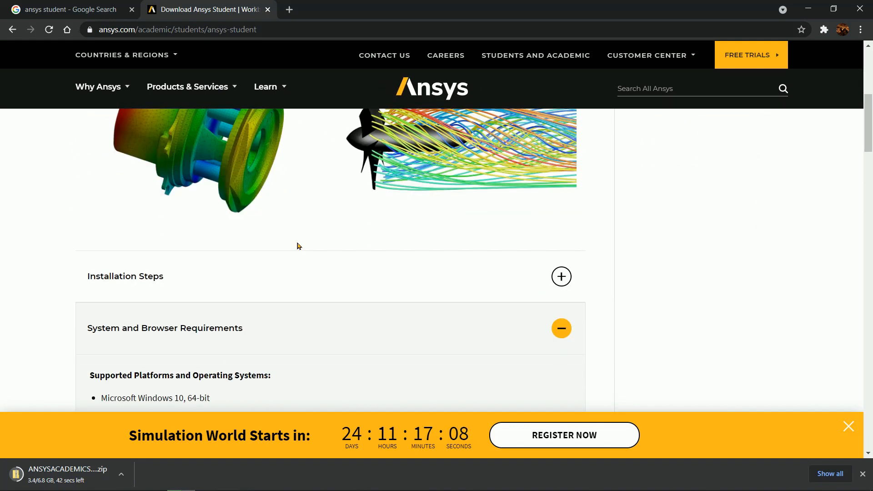
{"action": "scroll", "coordinate": [298, 246], "scroll_direction": "down", "scroll_amount": 6}
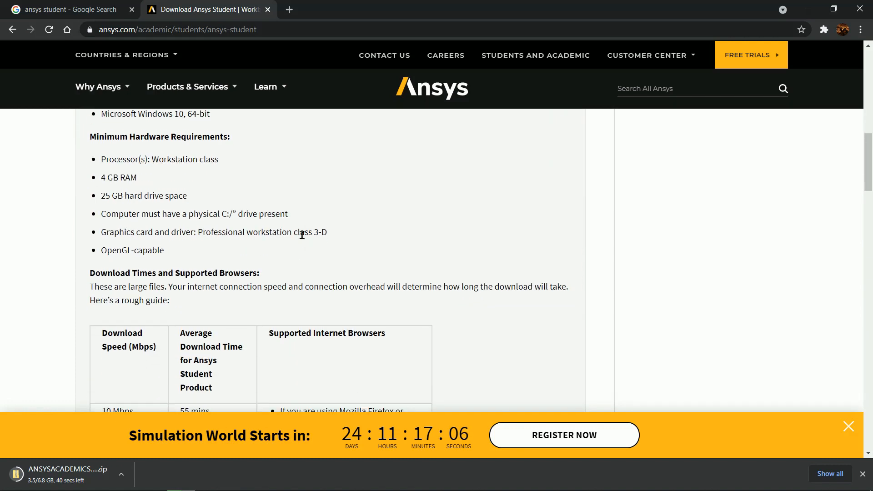
{"action": "scroll", "coordinate": [336, 218], "scroll_direction": "up", "scroll_amount": 1}
{"action": "scroll", "coordinate": [337, 216], "scroll_direction": "down", "scroll_amount": 7}
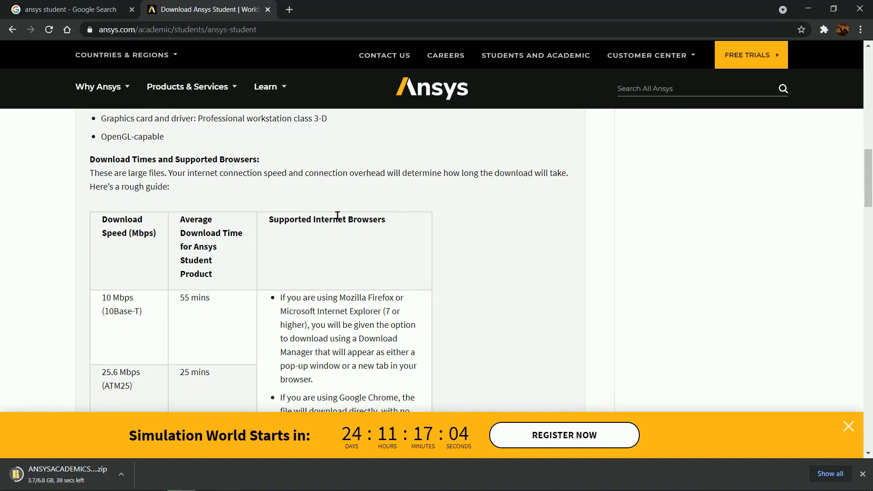
{"action": "scroll", "coordinate": [337, 216], "scroll_direction": "down", "scroll_amount": 4}
{"action": "scroll", "coordinate": [338, 219], "scroll_direction": "down", "scroll_amount": 1}
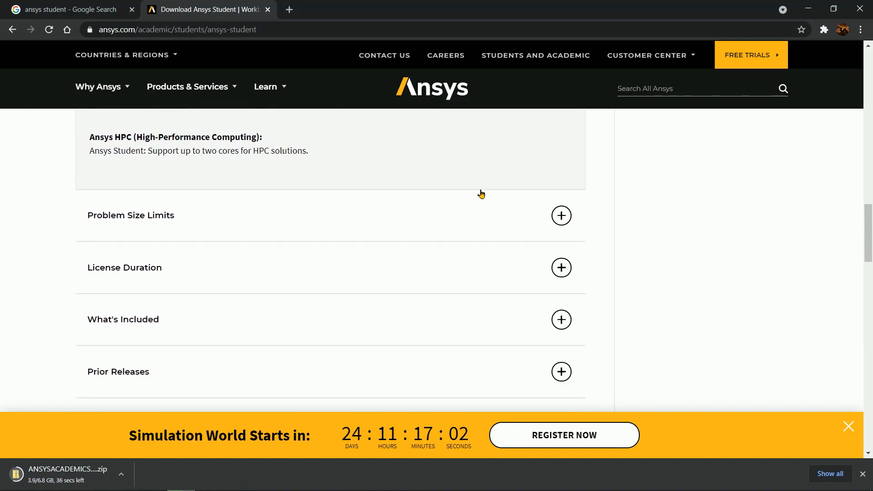
{"action": "left_click", "coordinate": [566, 204]}
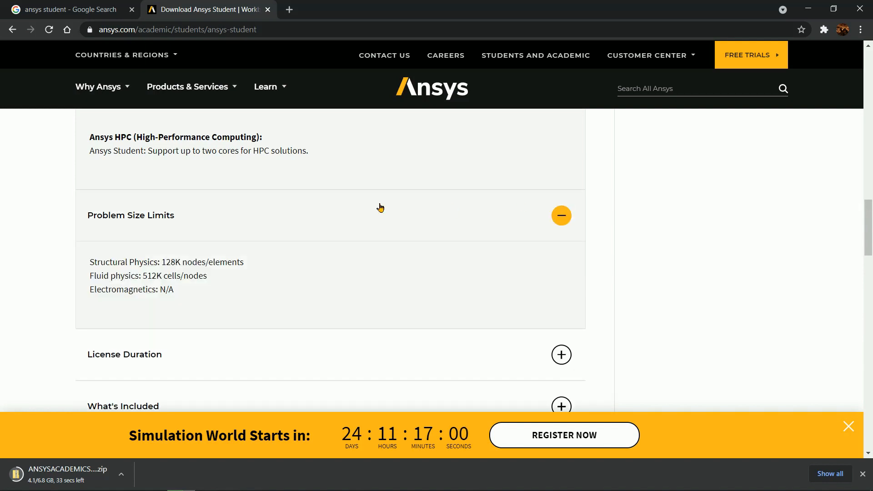
{"action": "left_click_drag", "start_coordinate": [96, 262], "coordinate": [249, 261]}
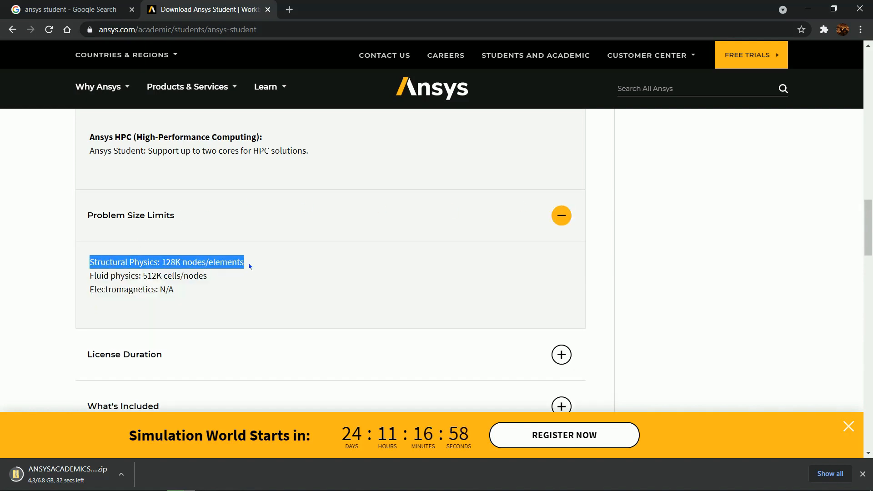
{"action": "left_click", "coordinate": [277, 259]}
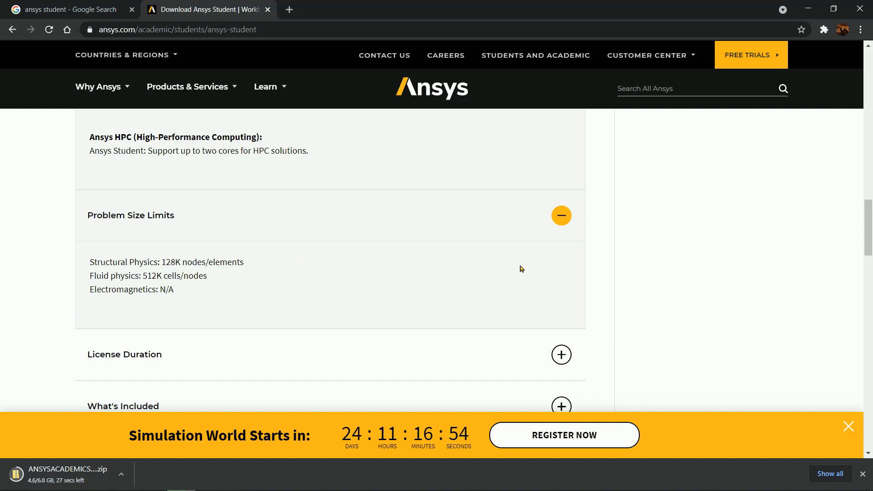
Step: Examine the License Duration and What's Included sections of the Ansys Student page
{"action": "left_click", "coordinate": [563, 355]}
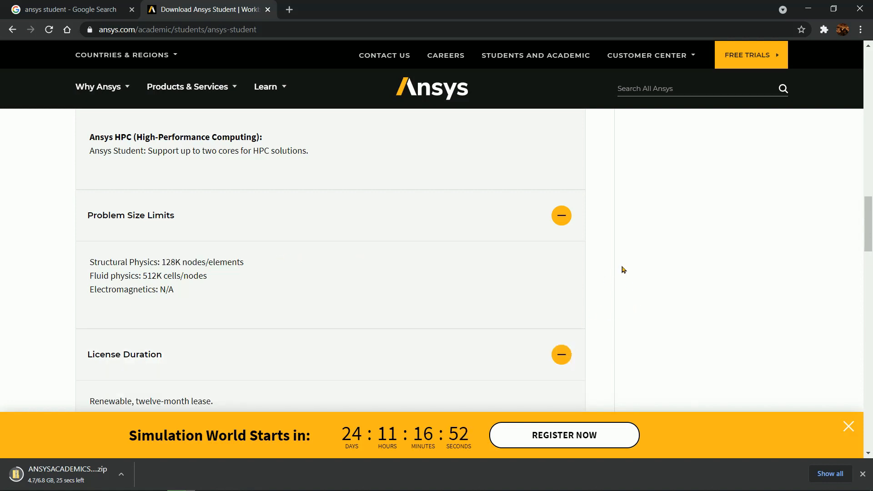
{"action": "scroll", "coordinate": [621, 269], "scroll_direction": "down", "scroll_amount": 3}
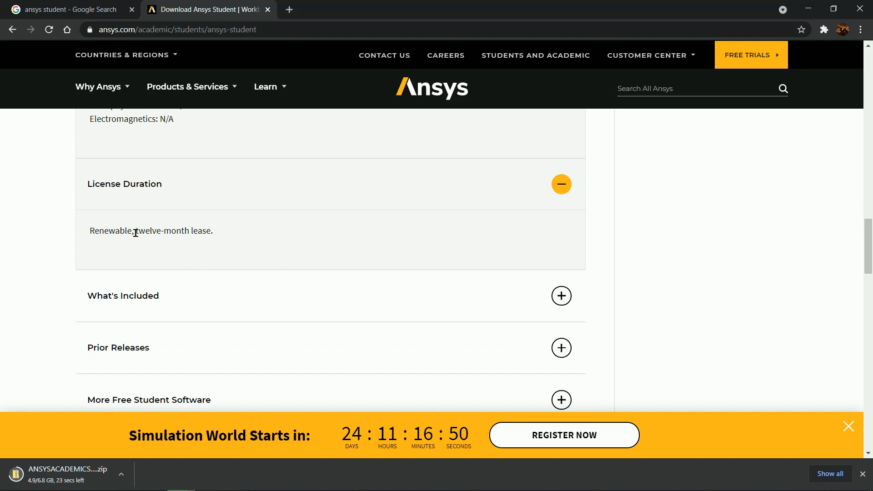
{"action": "left_click_drag", "start_coordinate": [136, 232], "coordinate": [223, 240]}
{"action": "left_click", "coordinate": [243, 240]}
{"action": "scroll", "coordinate": [610, 238], "scroll_direction": "down", "scroll_amount": 2}
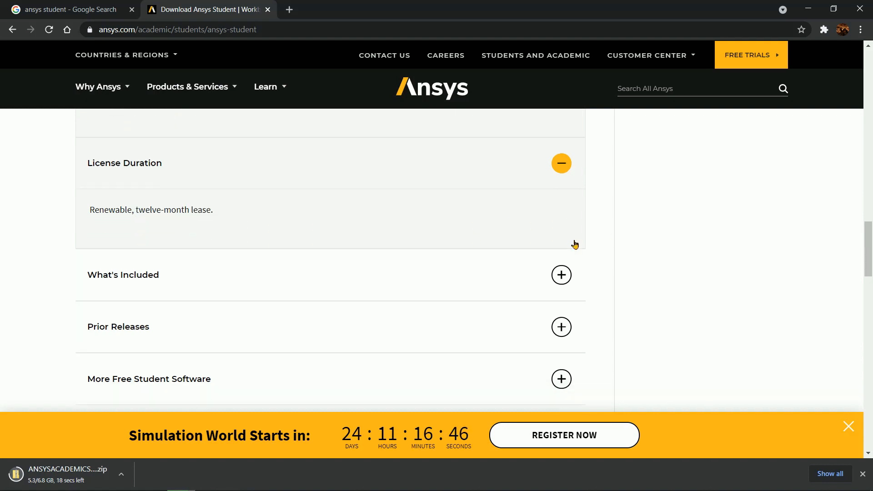
{"action": "scroll", "coordinate": [575, 243], "scroll_direction": "up", "scroll_amount": 1}
{"action": "left_click", "coordinate": [561, 293]}
{"action": "scroll", "coordinate": [602, 263], "scroll_direction": "down", "scroll_amount": 3}
{"action": "scroll", "coordinate": [602, 263], "scroll_direction": "up", "scroll_amount": 1}
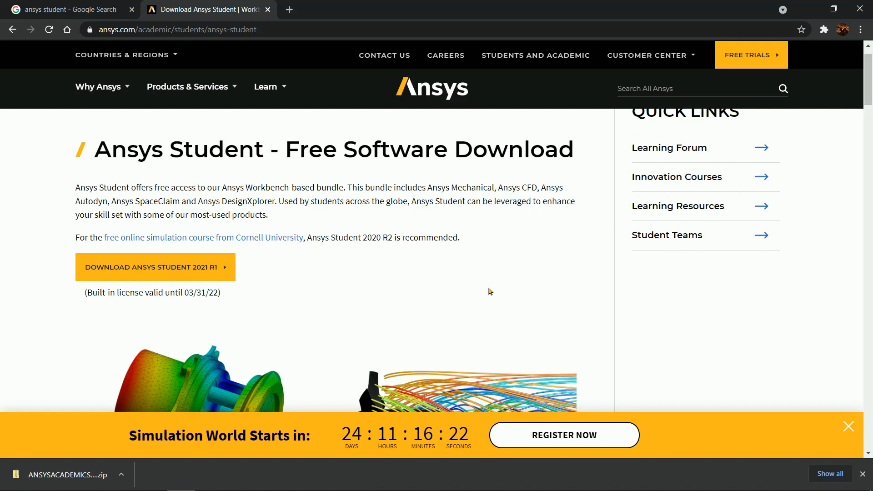
Step: Show the downloaded Ansys Student zip in its folder and extract it to C:\Install\ANSYSACADEMICSTUDENT_2021R1_WINX64
{"action": "left_click", "coordinate": [122, 475]}
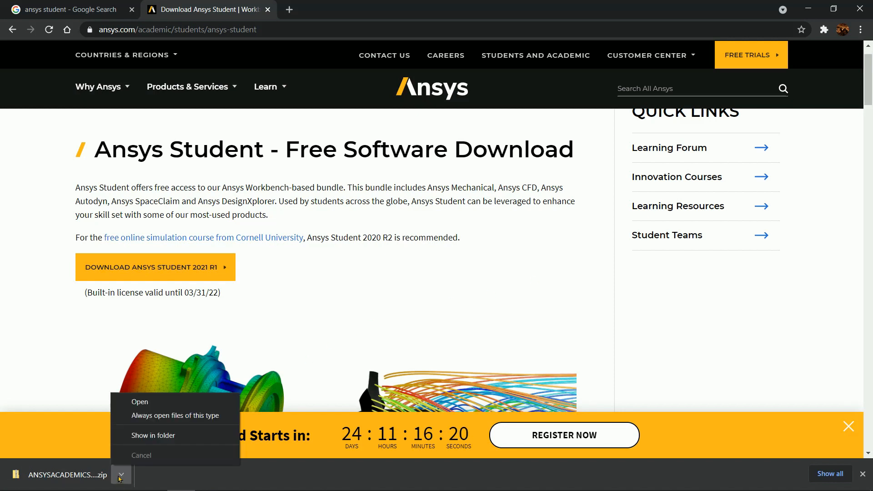
{"action": "left_click", "coordinate": [157, 435]}
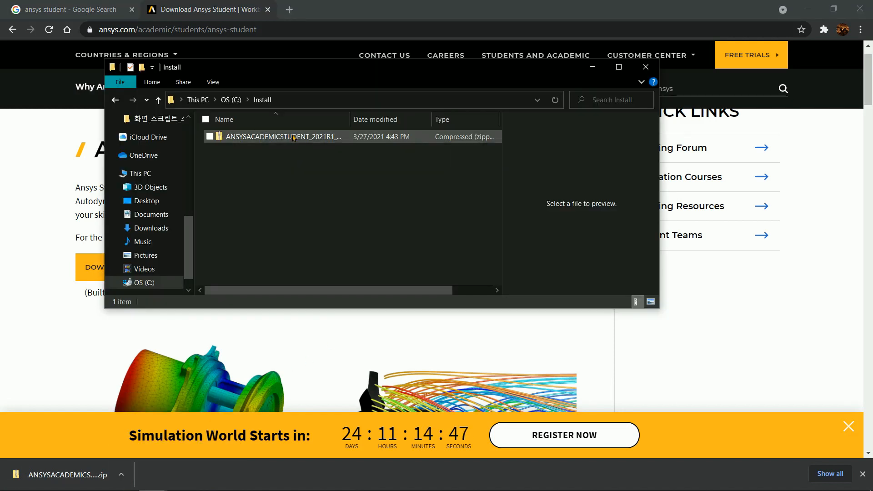
{"action": "left_click", "coordinate": [293, 138]}
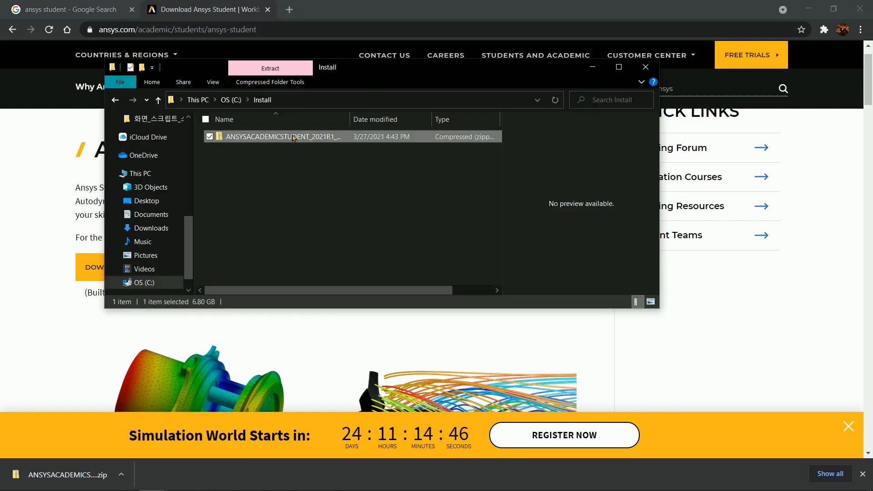
{"action": "right_click", "coordinate": [293, 138]}
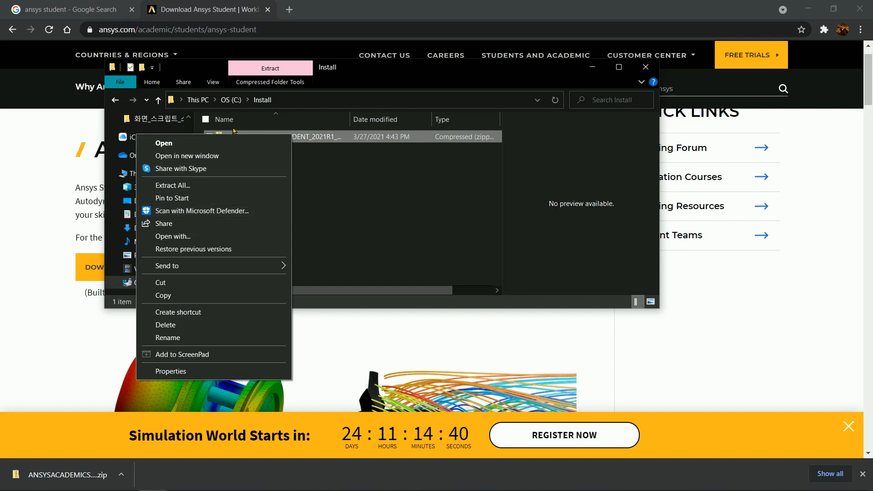
{"action": "left_click", "coordinate": [218, 186]}
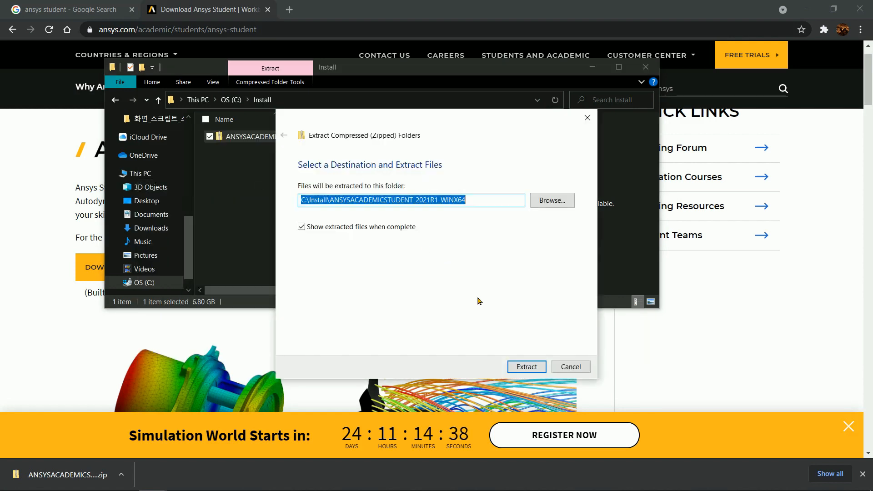
{"action": "left_click", "coordinate": [529, 367]}
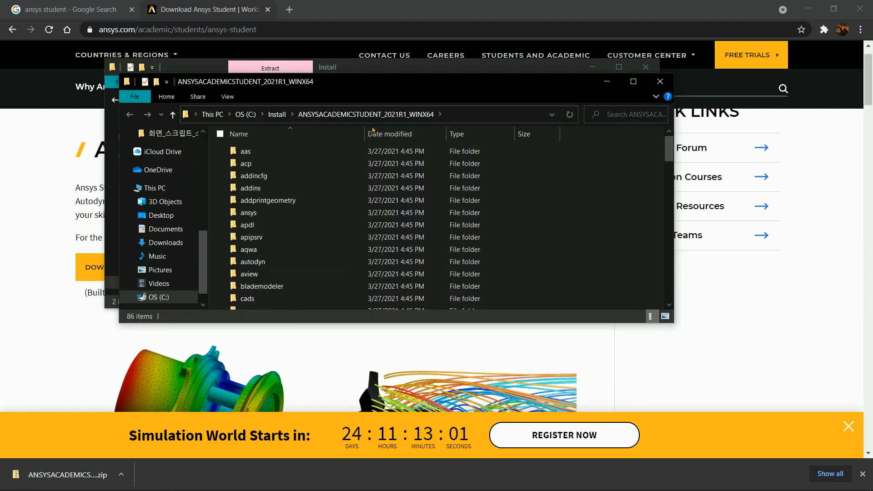
Step: Run setup.exe from the extracted ANSYSACADEMICSTUDENT_2021R1_WINX64 folder as administrator
{"action": "scroll", "coordinate": [325, 180], "scroll_direction": "down", "scroll_amount": 3}
{"action": "scroll", "coordinate": [326, 180], "scroll_direction": "down", "scroll_amount": 20}
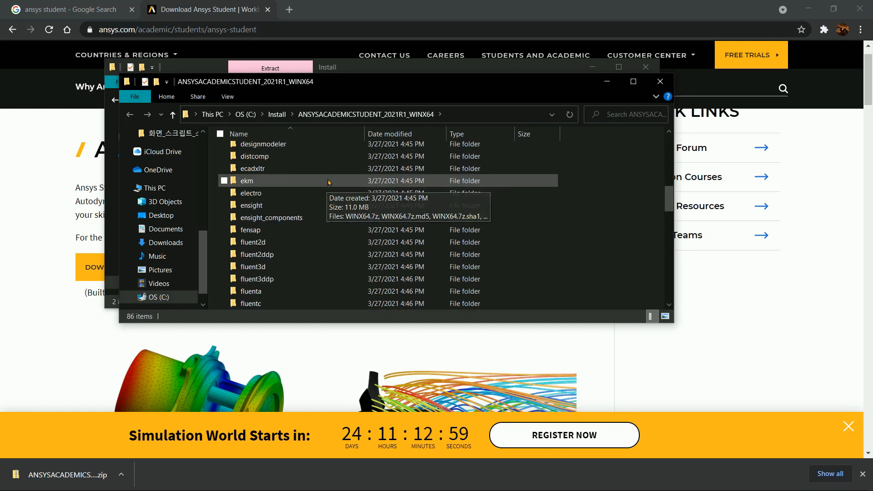
{"action": "scroll", "coordinate": [329, 183], "scroll_direction": "down", "scroll_amount": 1}
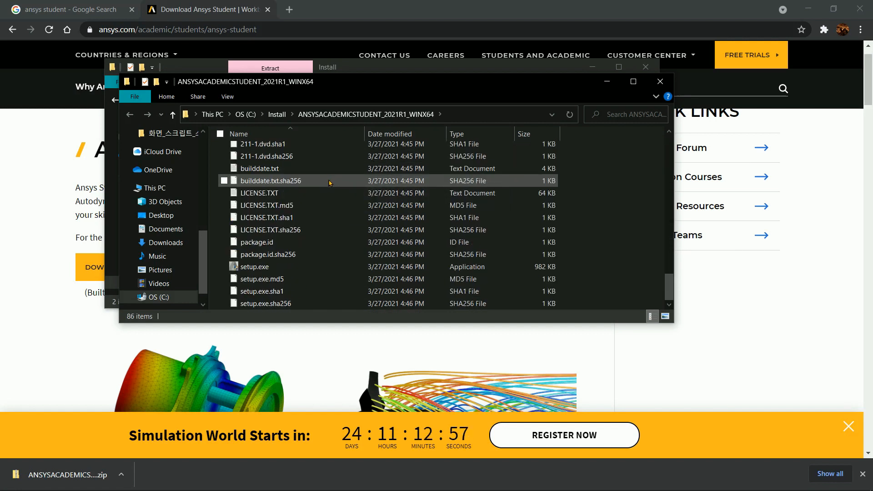
{"action": "left_click", "coordinate": [281, 267]}
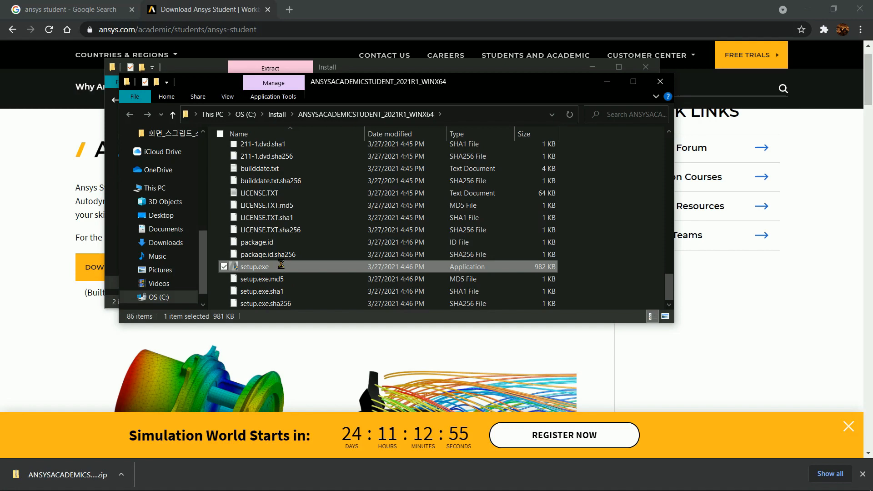
{"action": "right_click", "coordinate": [282, 267]}
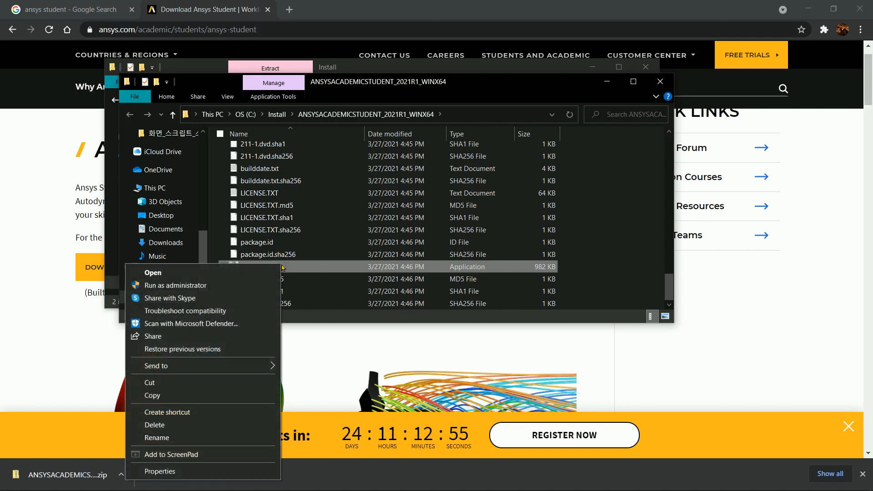
{"action": "left_click", "coordinate": [214, 286]}
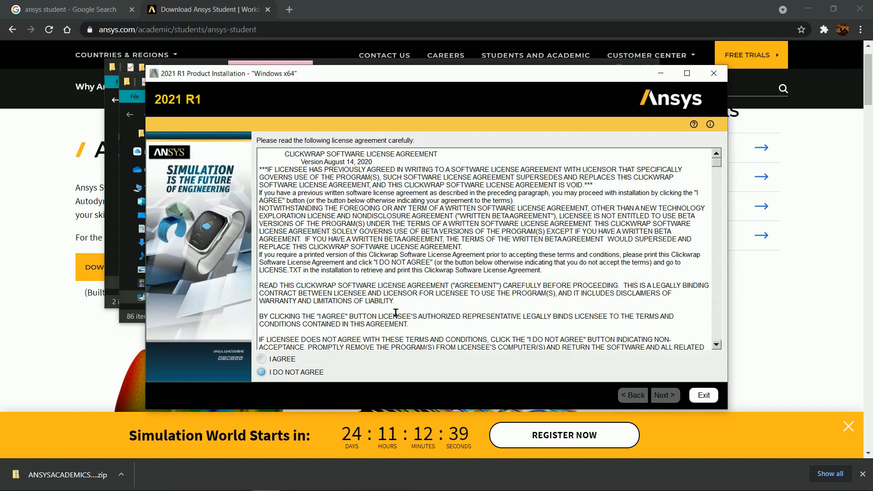
Step: Agree to the license, install Ansys 2021 R1 to C:\Program Files\ANSYS Inc\ANSYS Student with file associations, and exit the installer once complete
{"action": "left_click", "coordinate": [266, 360]}
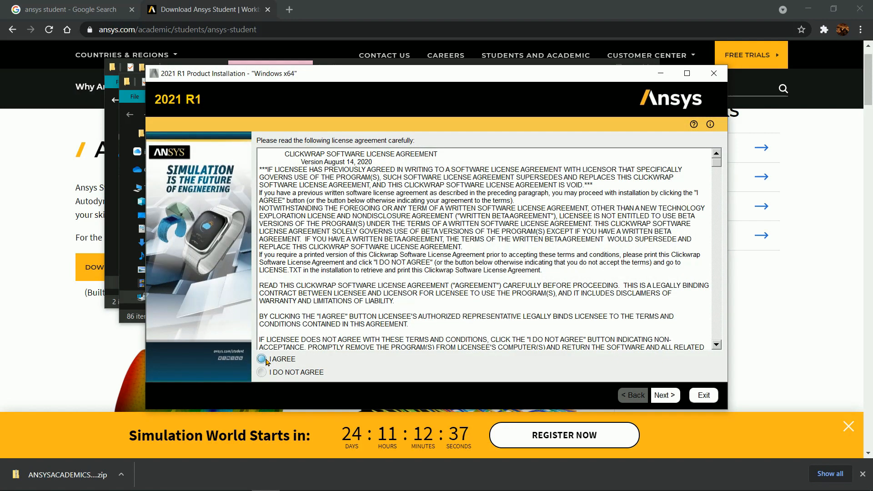
{"action": "left_click", "coordinate": [671, 395]}
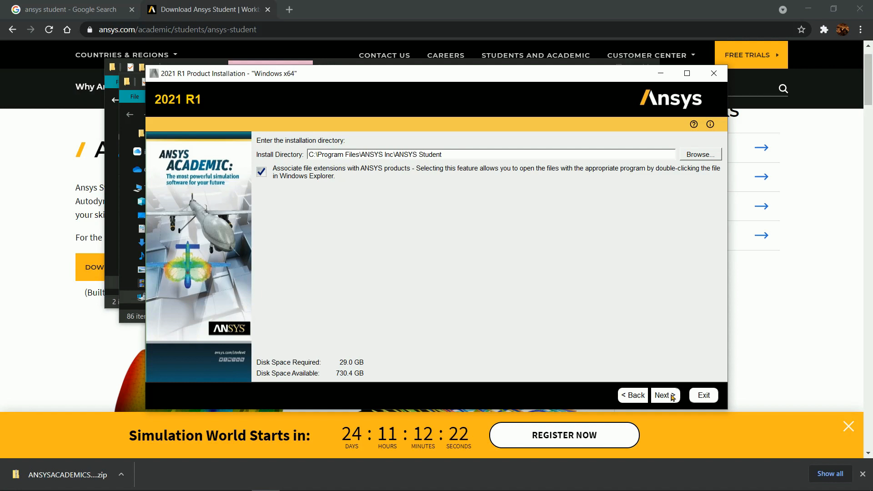
{"action": "left_click", "coordinate": [671, 395]}
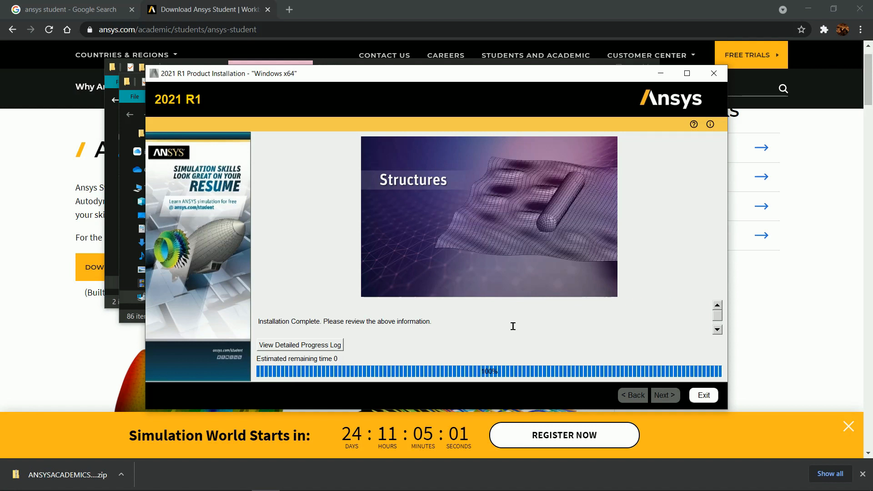
{"action": "left_click_drag", "start_coordinate": [432, 323], "coordinate": [250, 327]}
{"action": "left_click", "coordinate": [491, 330]}
{"action": "left_click", "coordinate": [703, 396]}
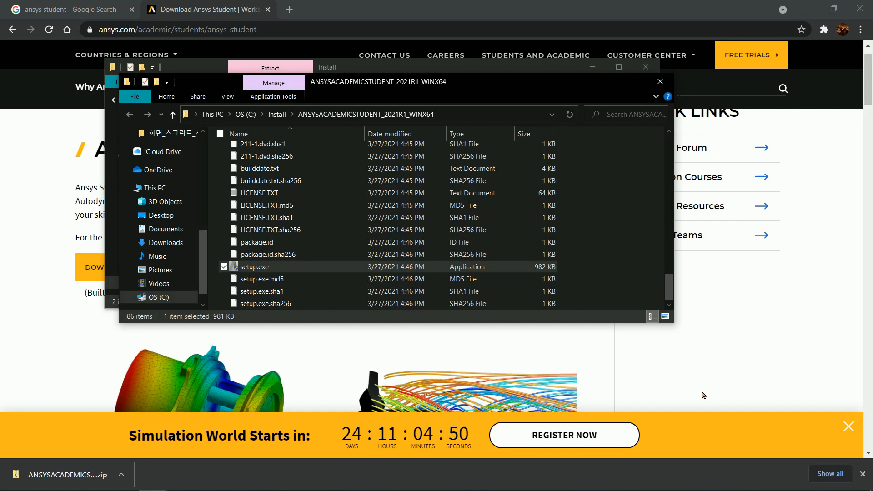
Step: Launch Workbench 2021 R1 and allow the ANSYS Licensing Interconnect and ANSYS Workbench through the firewall on private networks
{"action": "left_click", "coordinate": [10, 484]}
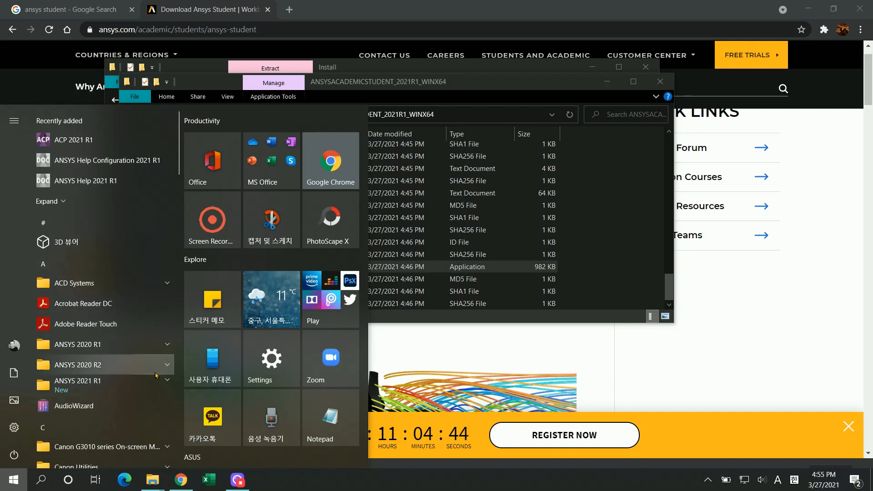
{"action": "left_click", "coordinate": [153, 388]}
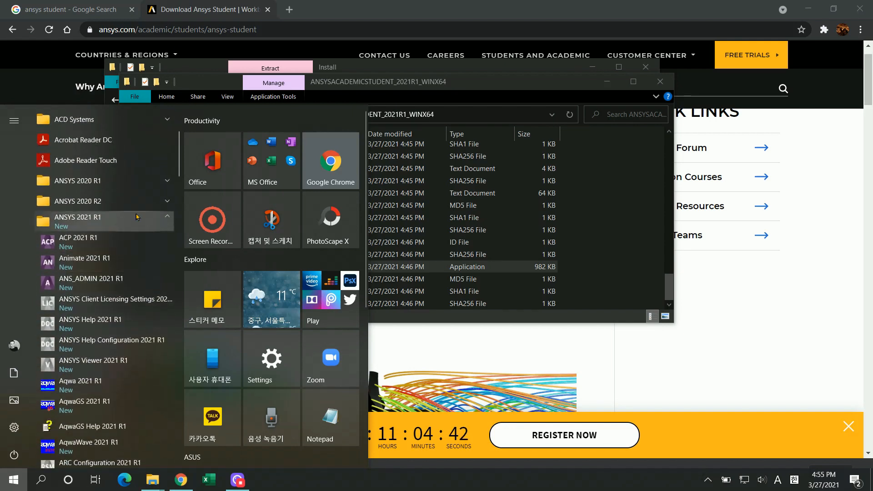
{"action": "scroll", "coordinate": [139, 219], "scroll_direction": "down", "scroll_amount": 7}
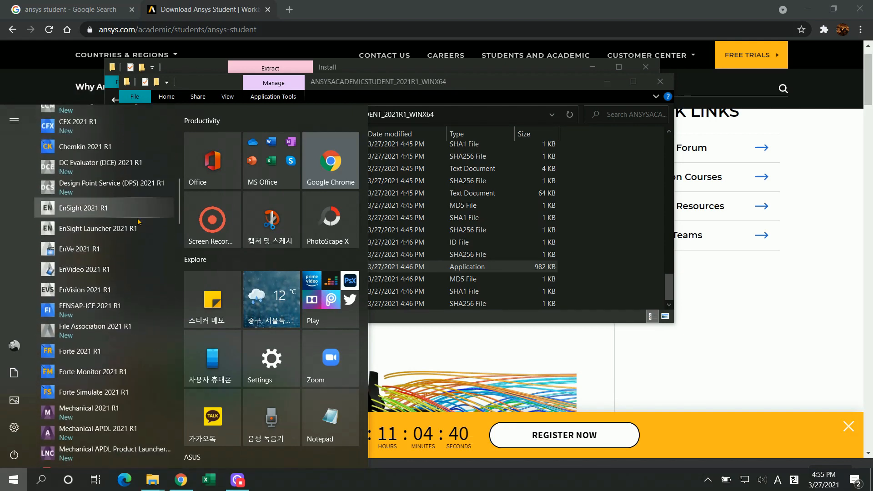
{"action": "scroll", "coordinate": [139, 221], "scroll_direction": "down", "scroll_amount": 4}
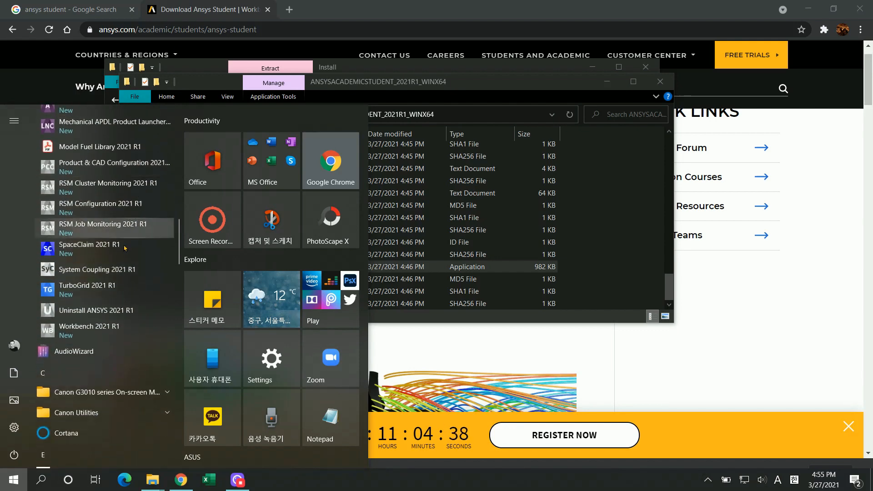
{"action": "left_click", "coordinate": [129, 337]}
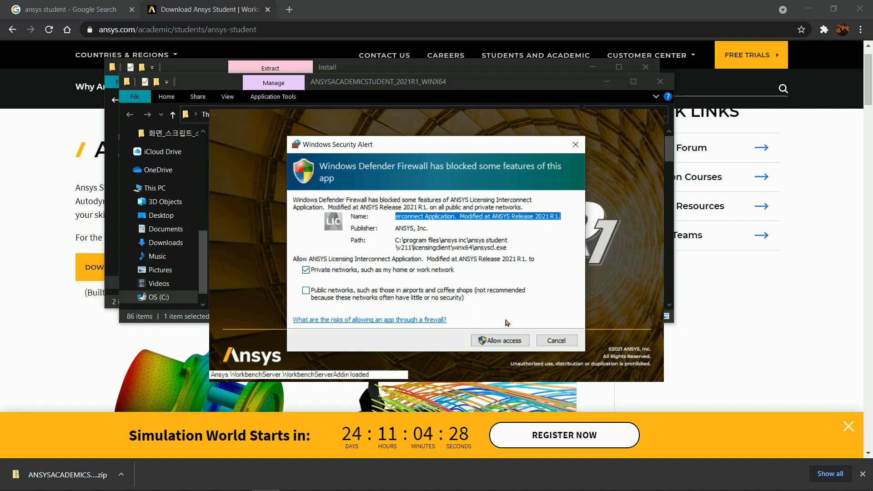
{"action": "left_click", "coordinate": [510, 340]}
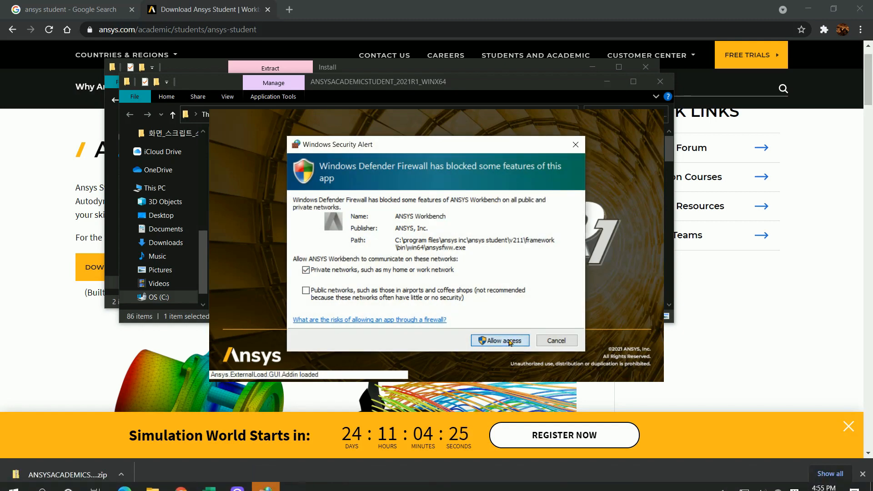
{"action": "left_click", "coordinate": [510, 342]}
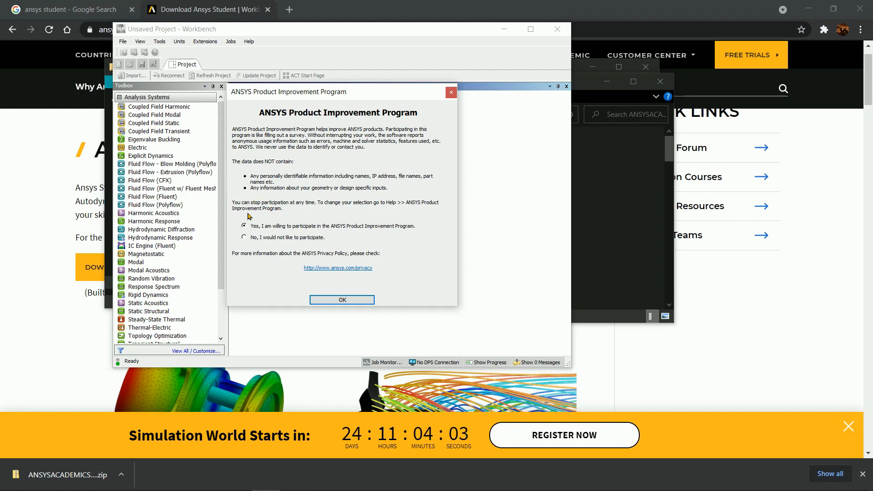
Step: Decline participation in the ANSYS Product Improvement Program and maximize the Workbench window
{"action": "left_click", "coordinate": [245, 238]}
{"action": "left_click", "coordinate": [342, 300]}
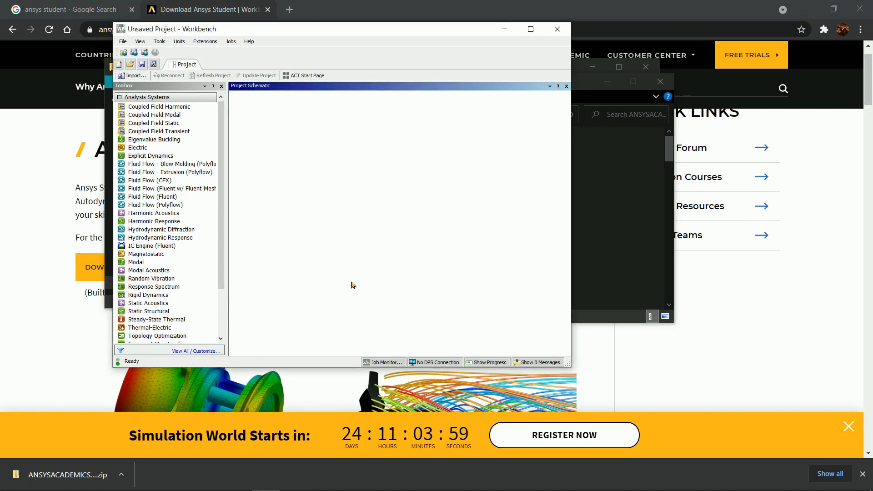
{"action": "left_click", "coordinate": [527, 30]}
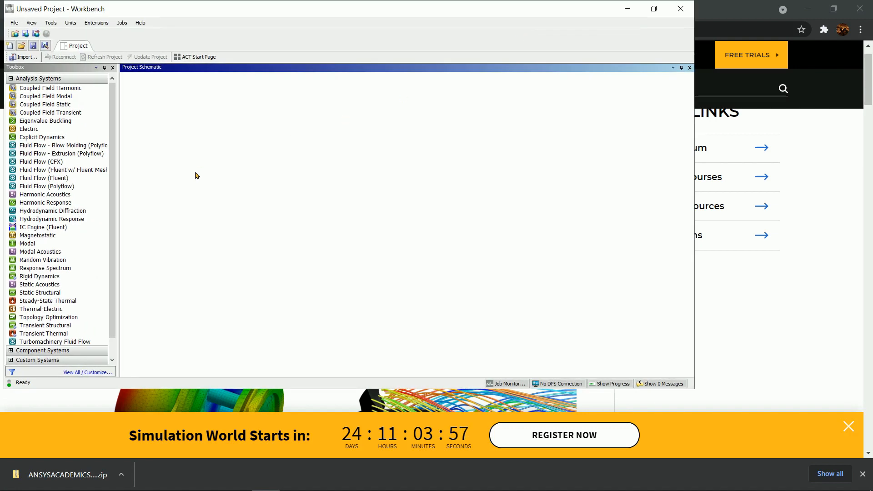
{"action": "left_click_drag", "start_coordinate": [307, 10], "coordinate": [322, 0]}
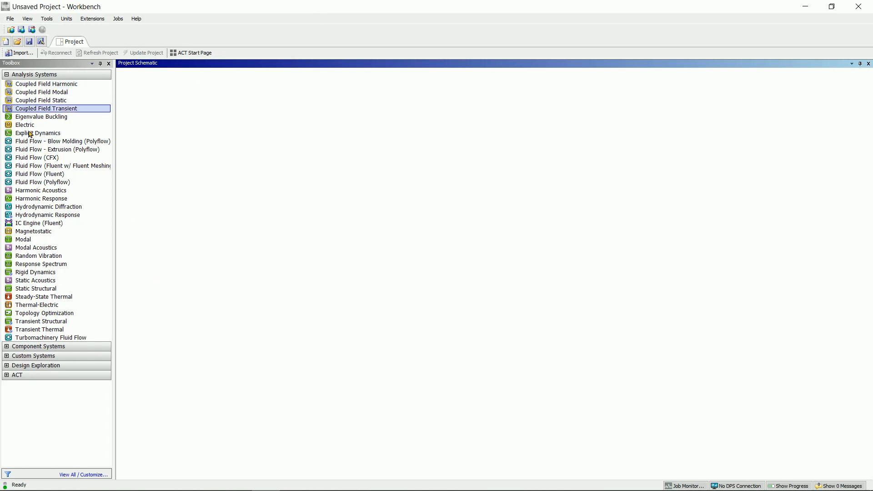
Step: Add a Static Structural analysis system to the project schematic and place a standalone Geometry component system below it
{"action": "double_click", "coordinate": [40, 290]}
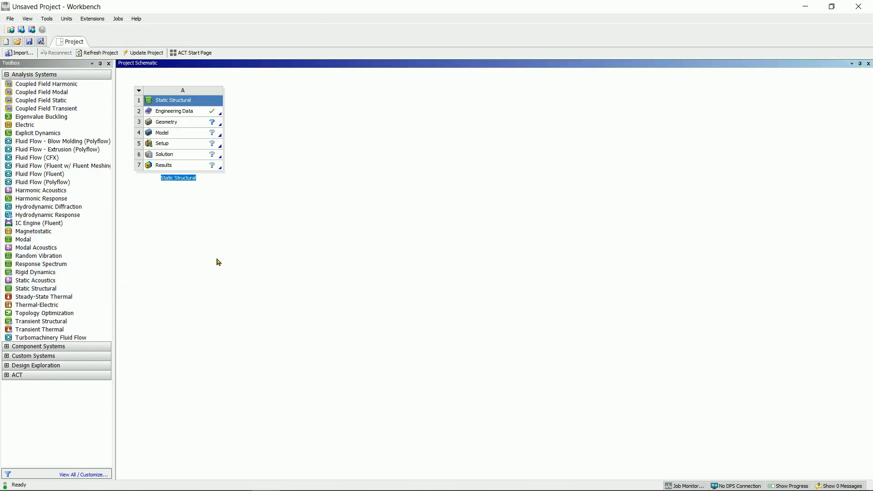
{"action": "left_click", "coordinate": [7, 346]}
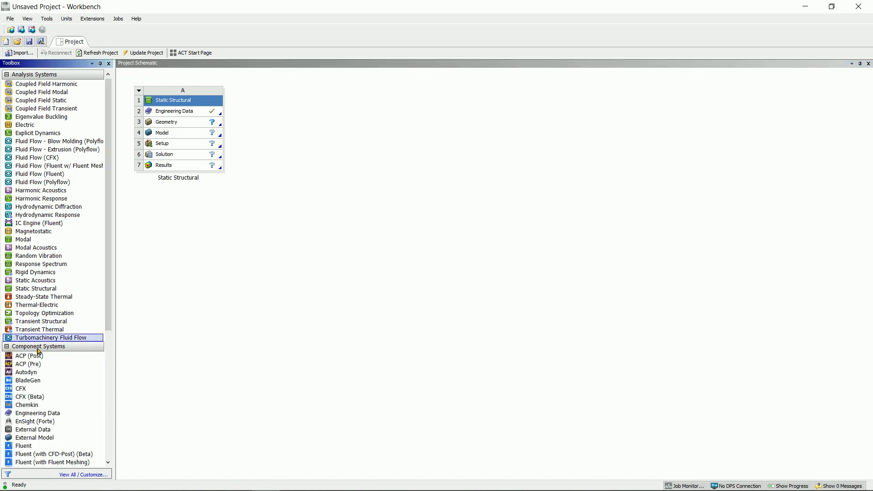
{"action": "scroll", "coordinate": [54, 414], "scroll_direction": "down", "scroll_amount": 3}
{"action": "scroll", "coordinate": [54, 412], "scroll_direction": "down", "scroll_amount": 2}
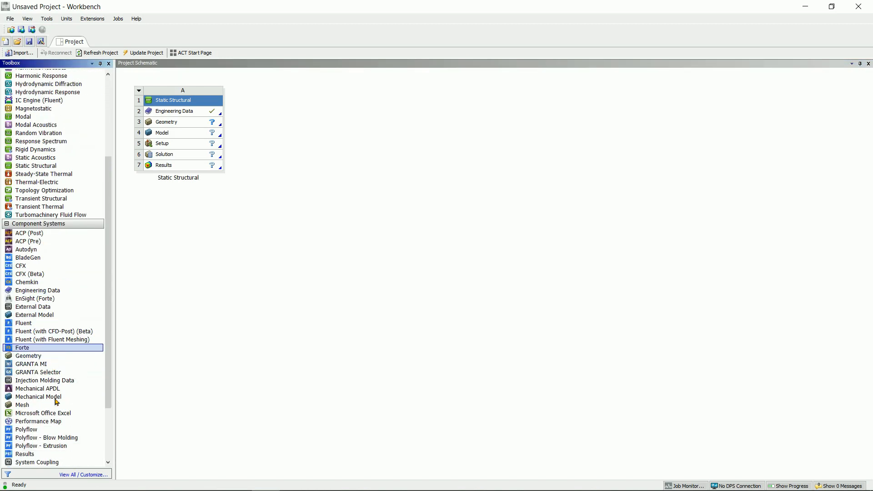
{"action": "left_click_drag", "start_coordinate": [28, 355], "coordinate": [178, 190]}
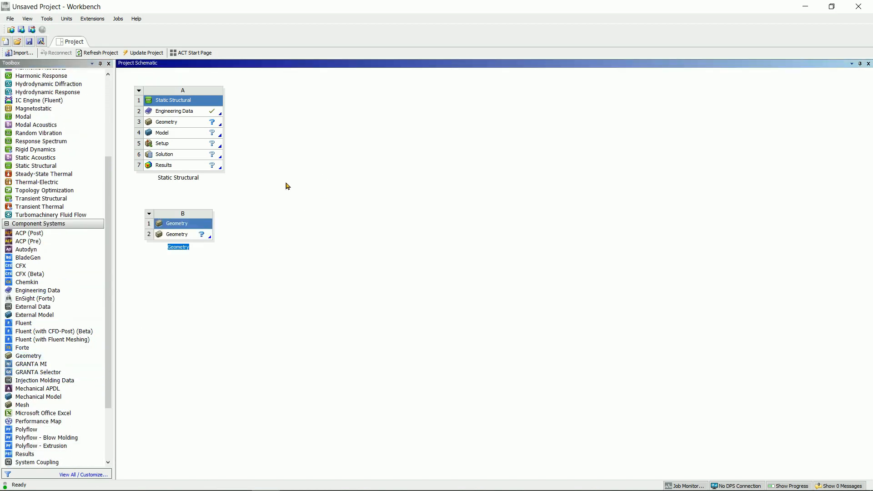
{"action": "left_click", "coordinate": [308, 227]}
Step: Choose English as the Workbench language in the Regional and Language Options
{"action": "left_click", "coordinate": [47, 19]}
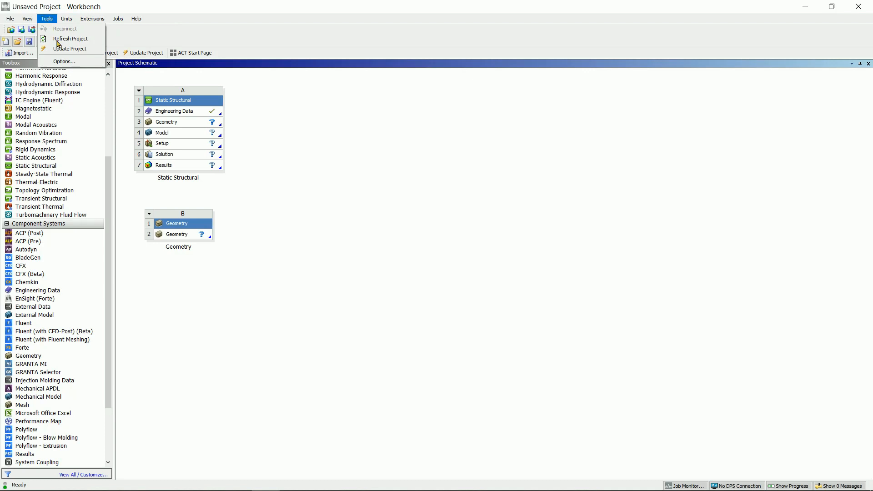
{"action": "left_click", "coordinate": [87, 65]}
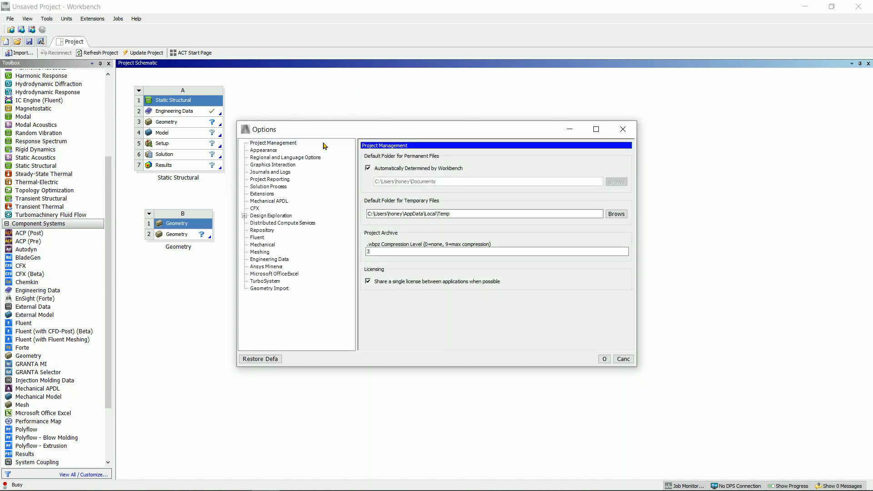
{"action": "left_click", "coordinate": [312, 159]}
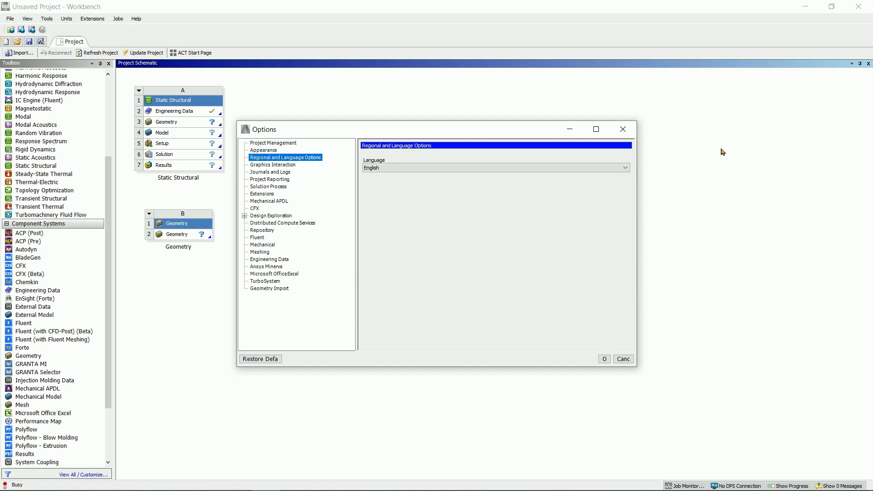
{"action": "left_click", "coordinate": [629, 169]}
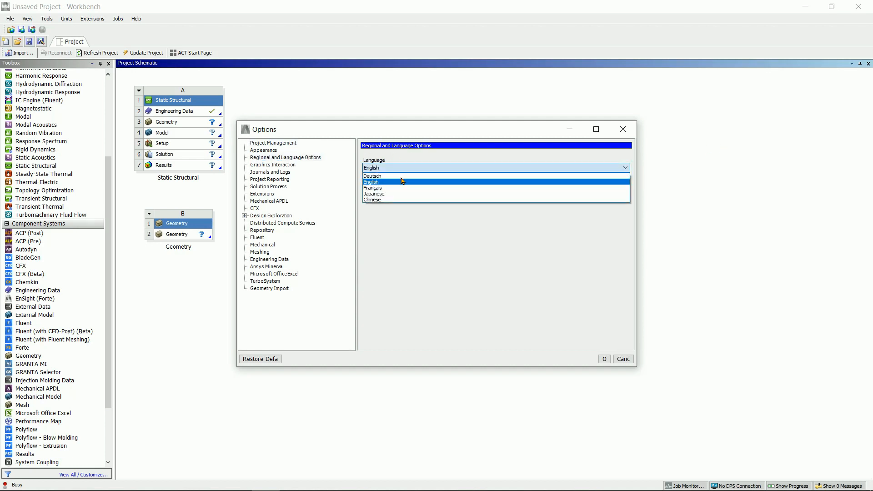
{"action": "left_click", "coordinate": [389, 183]}
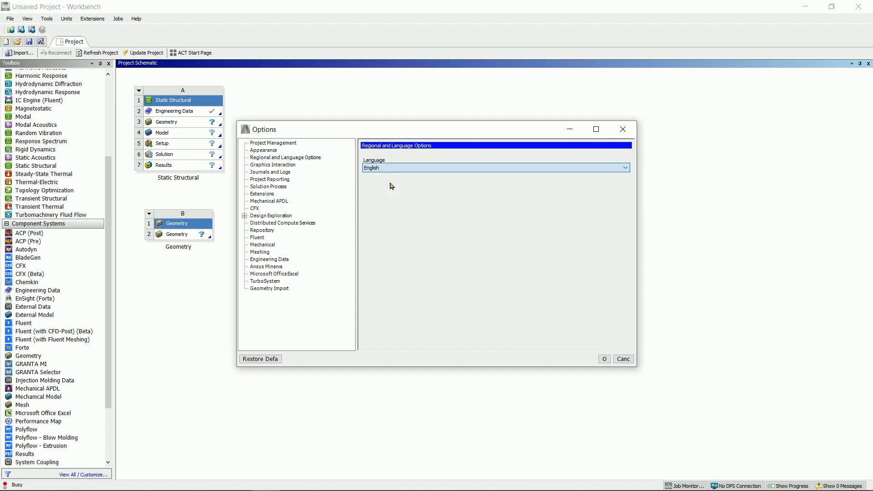